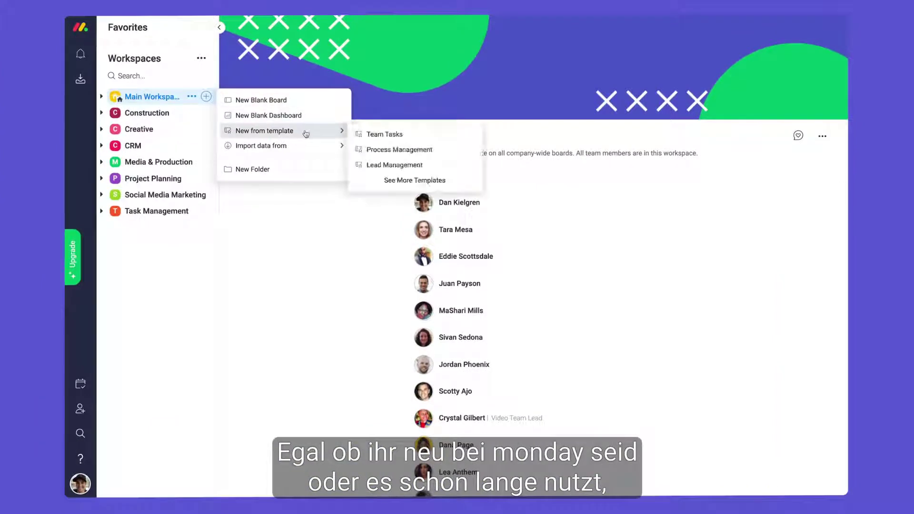
Step: Create the lead boards from the Contact Us Form template in the template catalogue
{"action": "left_click", "coordinate": [414, 180]}
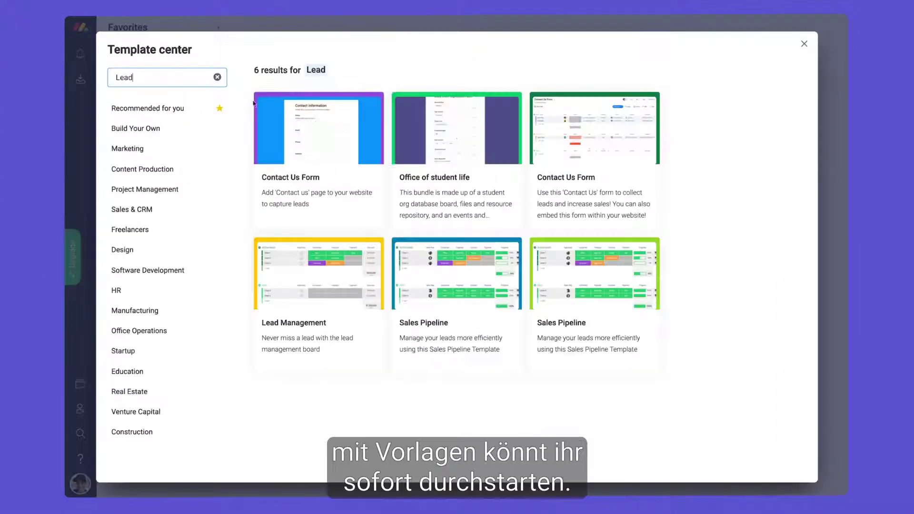
{"action": "left_click", "coordinate": [636, 175]}
{"action": "left_click", "coordinate": [739, 93]}
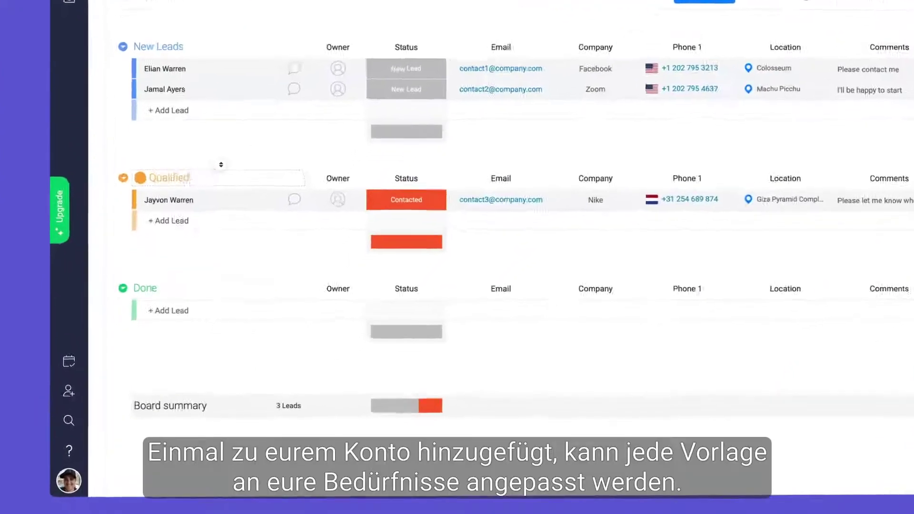
Step: Rename the last group 'Unqualified' and make it berry-red, make Qualified green, then edit status labels
{"action": "left_click", "coordinate": [145, 288]}
{"action": "type", "text": "Unqualified"}
{"action": "left_click", "coordinate": [140, 220]}
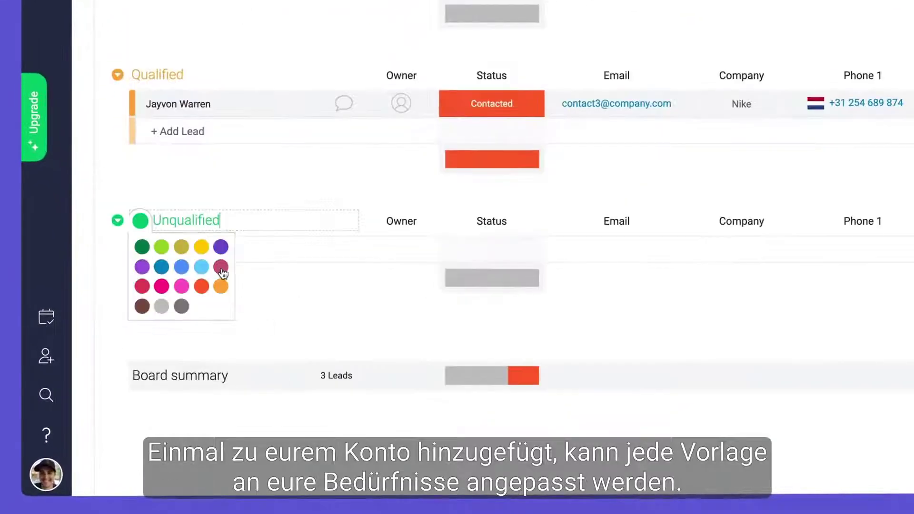
{"action": "left_click", "coordinate": [221, 267]}
{"action": "left_click", "coordinate": [157, 75]}
{"action": "left_click", "coordinate": [139, 74]}
{"action": "left_click", "coordinate": [142, 100]}
{"action": "left_click", "coordinate": [516, 109]}
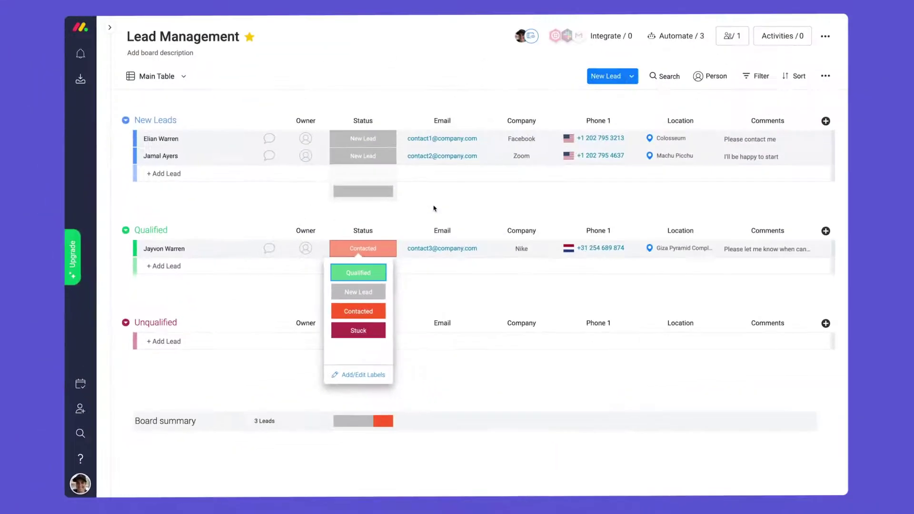
Step: Finish the status labels and switch the lead board to its Form view
{"action": "left_click", "coordinate": [329, 164]}
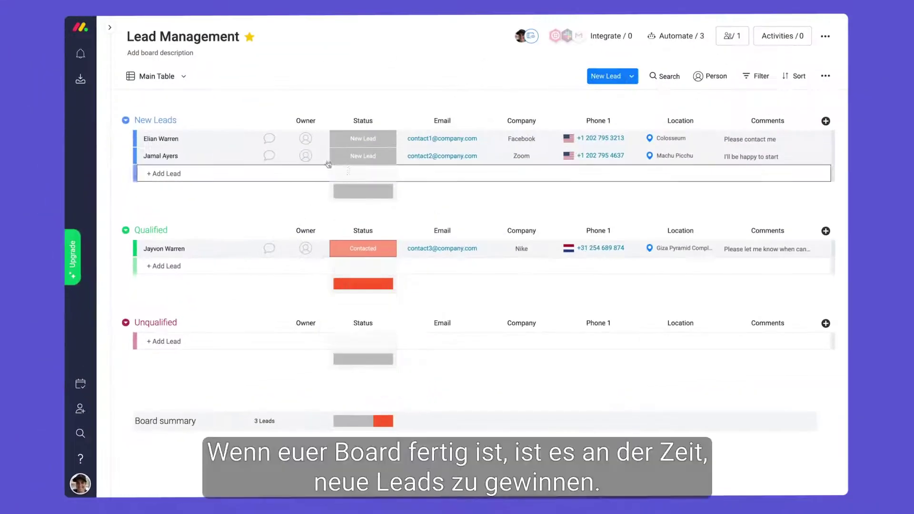
{"action": "left_click", "coordinate": [186, 78]}
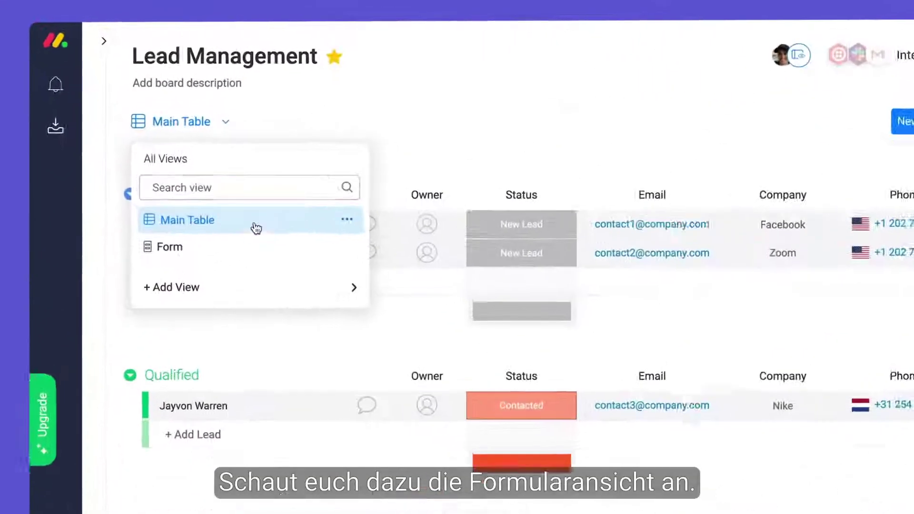
{"action": "left_click", "coordinate": [224, 242]}
Step: Retitle the first form question 'Your name' and hide the Status question
{"action": "left_click", "coordinate": [377, 242]}
{"action": "type", "text": "Your name"}
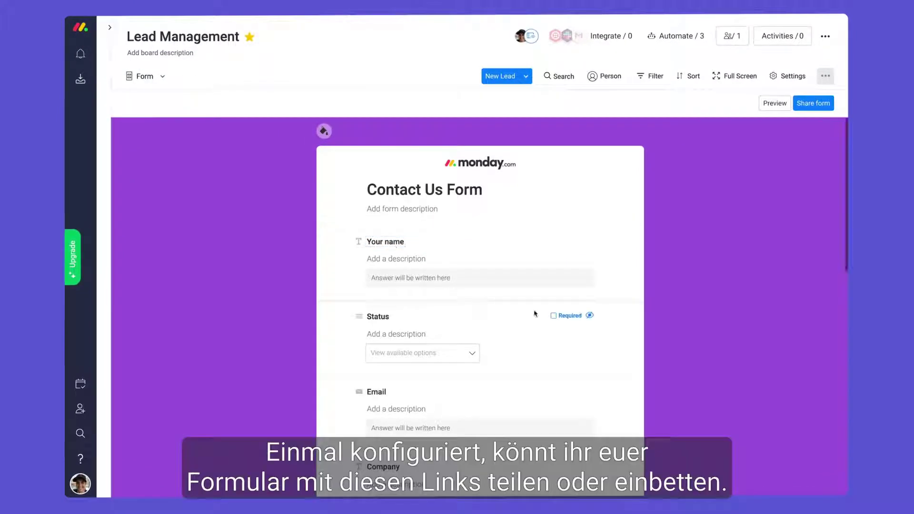
{"action": "left_click", "coordinate": [590, 314]}
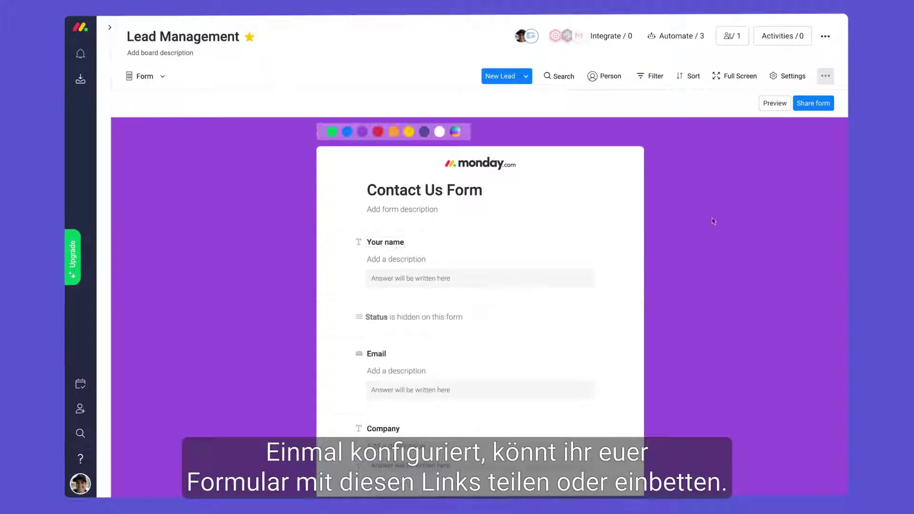
Step: Get the form's share link and submit a filled-in response
{"action": "left_click", "coordinate": [825, 102]}
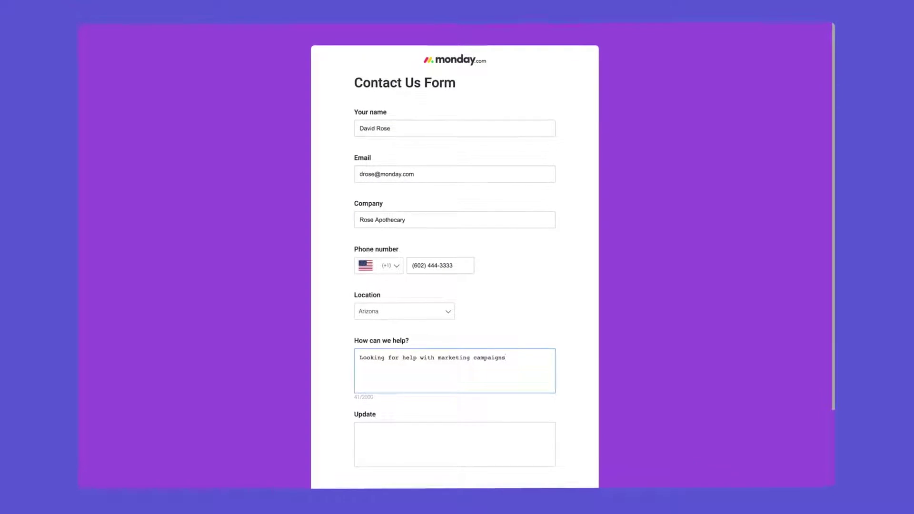
{"action": "scroll", "coordinate": [457, 257], "scroll_direction": "down", "scroll_amount": 3}
{"action": "left_click", "coordinate": [464, 405]}
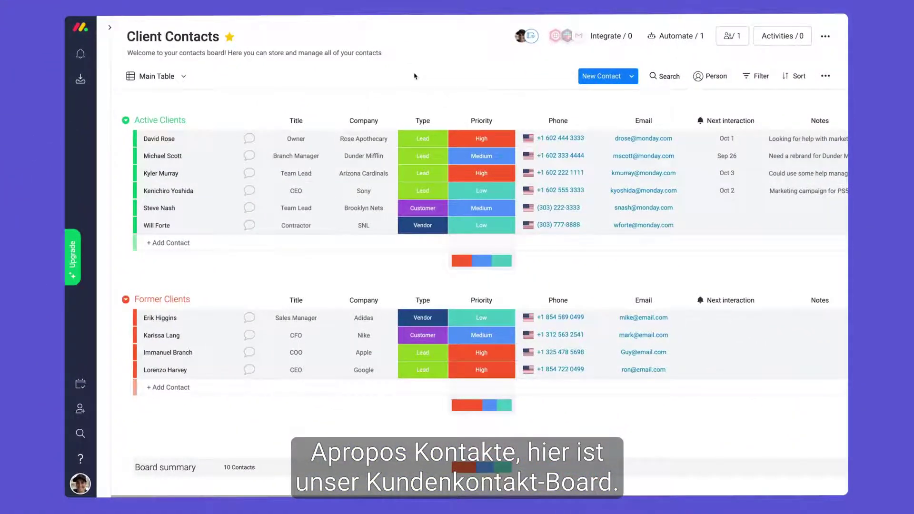
{"action": "left_click", "coordinate": [248, 139]}
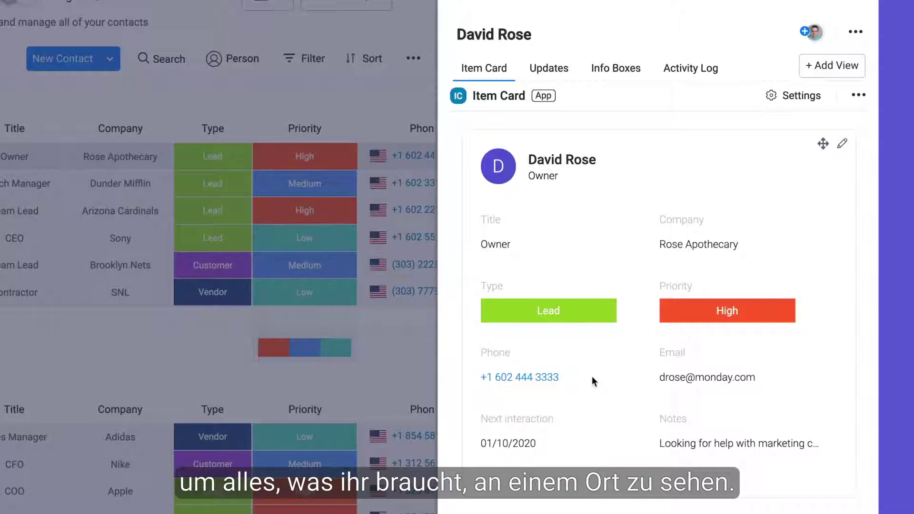
{"action": "left_click", "coordinate": [562, 23]}
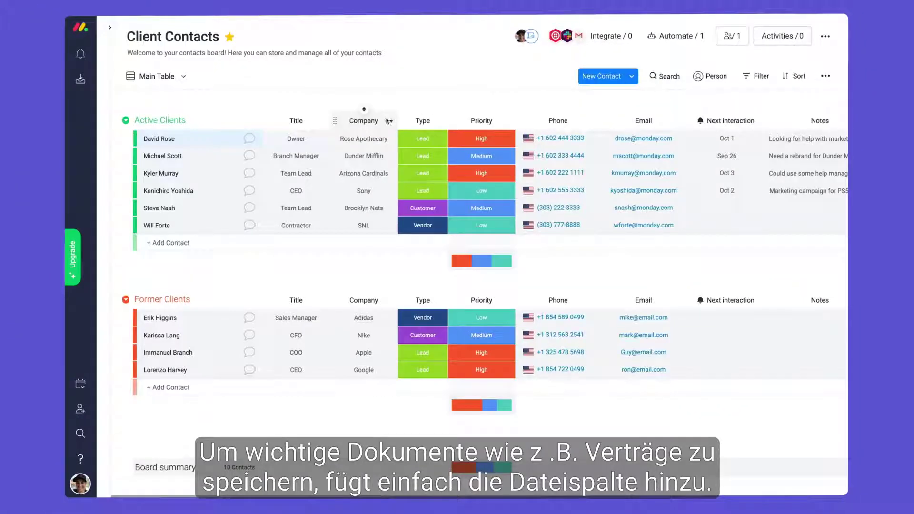
{"action": "left_click", "coordinate": [389, 121]}
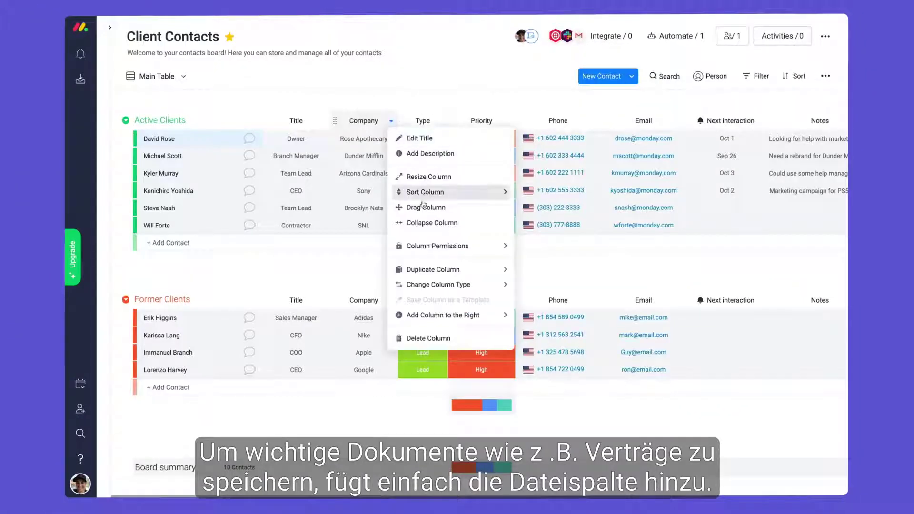
{"action": "mouse_move", "coordinate": [485, 319]}
{"action": "left_click", "coordinate": [602, 435]}
{"action": "type", "text": "files"}
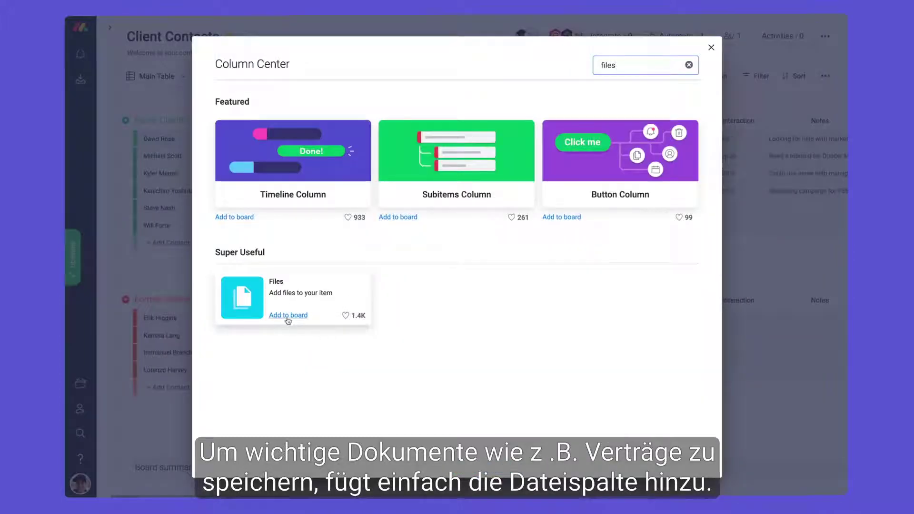
{"action": "left_click", "coordinate": [288, 316]}
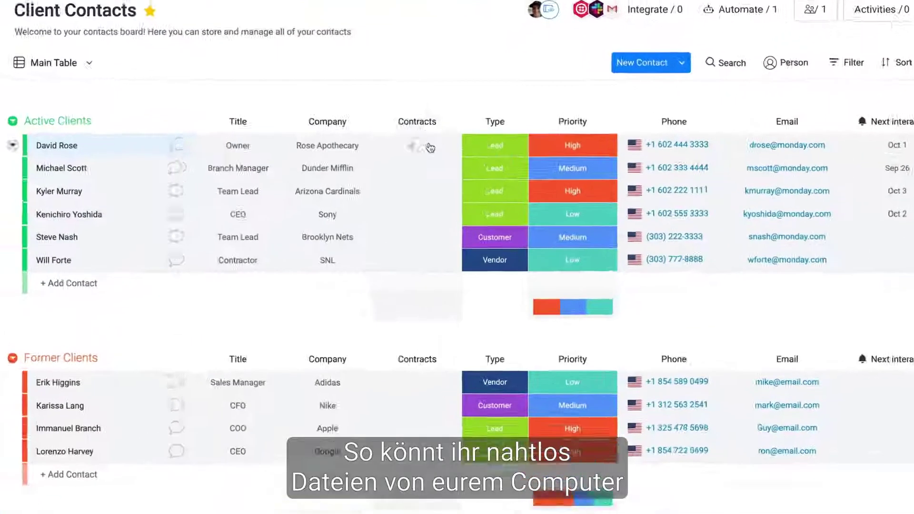
Step: Upload RA-Contract.pdf from the computer into David Rose's contract cell
{"action": "left_click", "coordinate": [435, 141]}
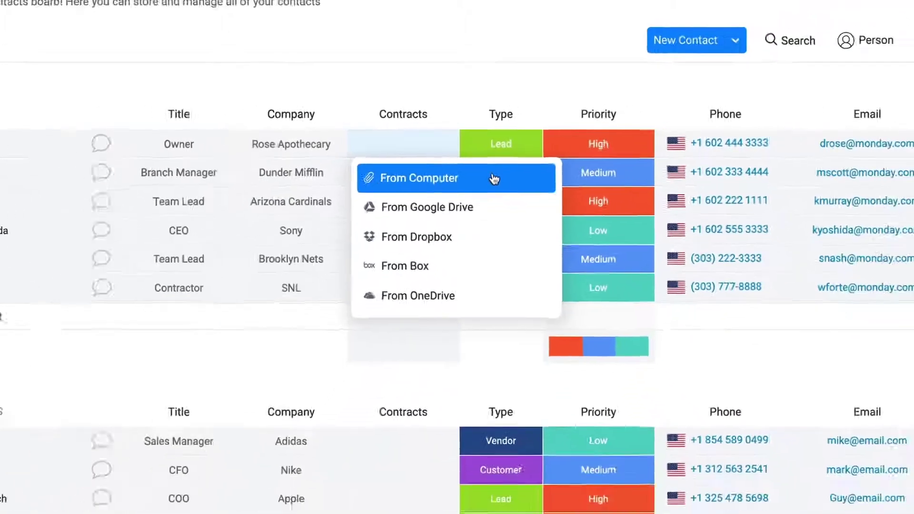
{"action": "left_click", "coordinate": [495, 197]}
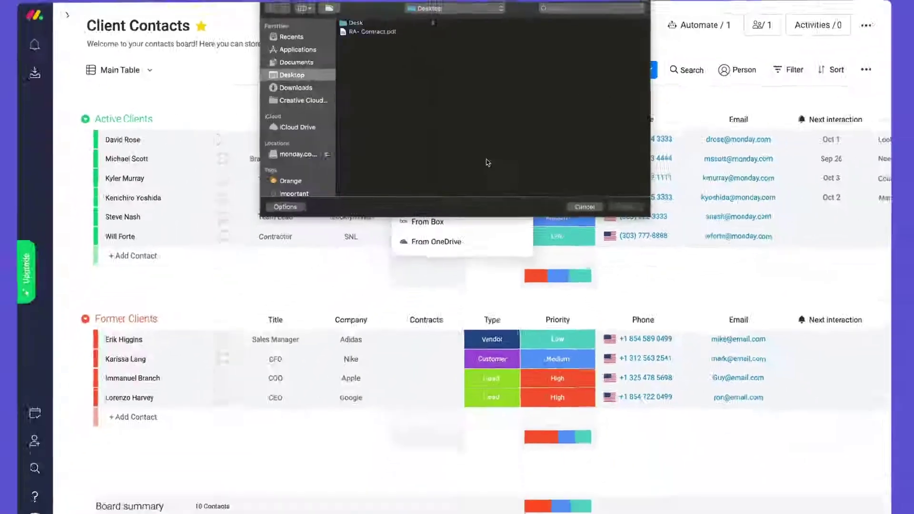
{"action": "left_click", "coordinate": [372, 31]}
{"action": "left_click", "coordinate": [626, 206]}
Step: Link David Rose's contact to his $100,000 deal in the Sales Pipeline column
{"action": "scroll", "coordinate": [437, 94], "scroll_direction": "right", "scroll_amount": 5}
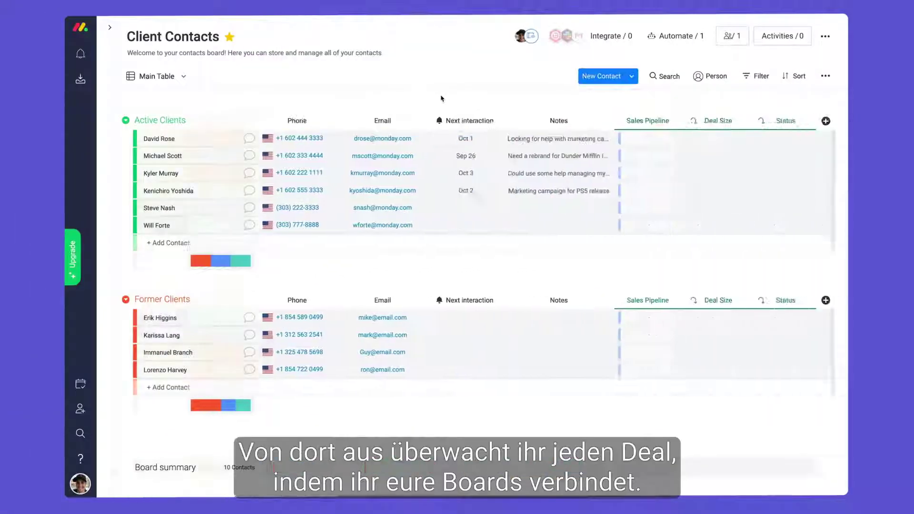
{"action": "left_click", "coordinate": [638, 138]}
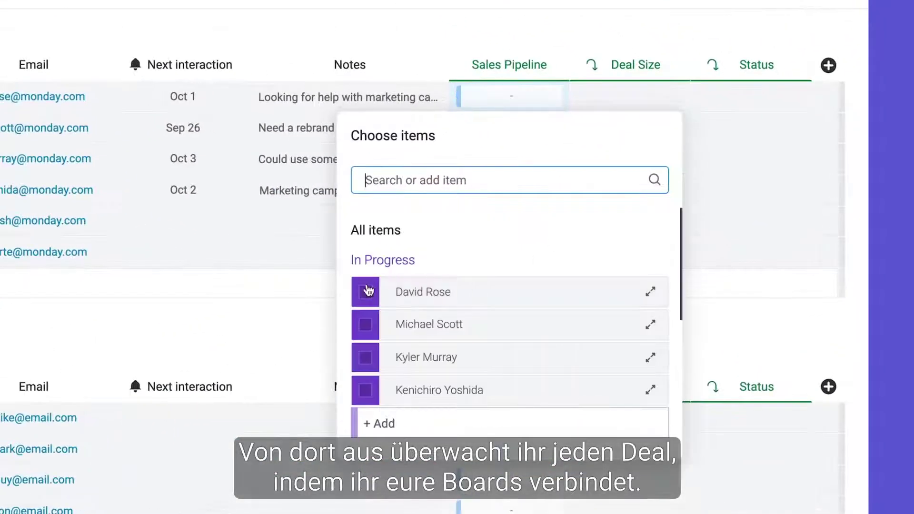
{"action": "left_click", "coordinate": [367, 291]}
{"action": "left_click", "coordinate": [375, 27]}
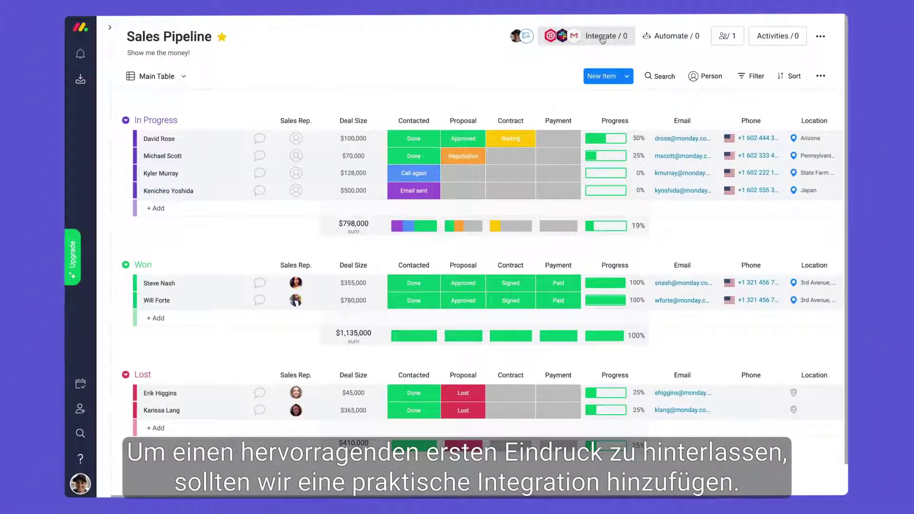
{"action": "left_click", "coordinate": [602, 40]}
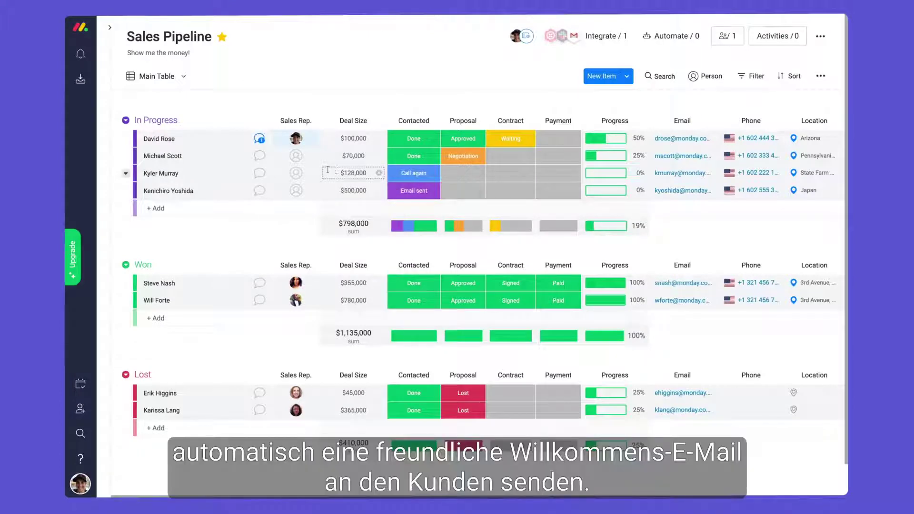
{"action": "left_click", "coordinate": [259, 140]}
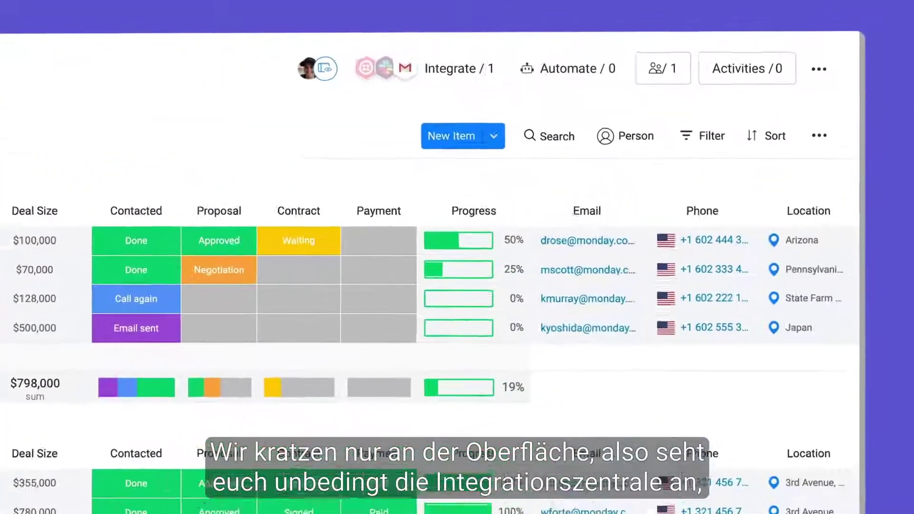
{"action": "left_click", "coordinate": [425, 85]}
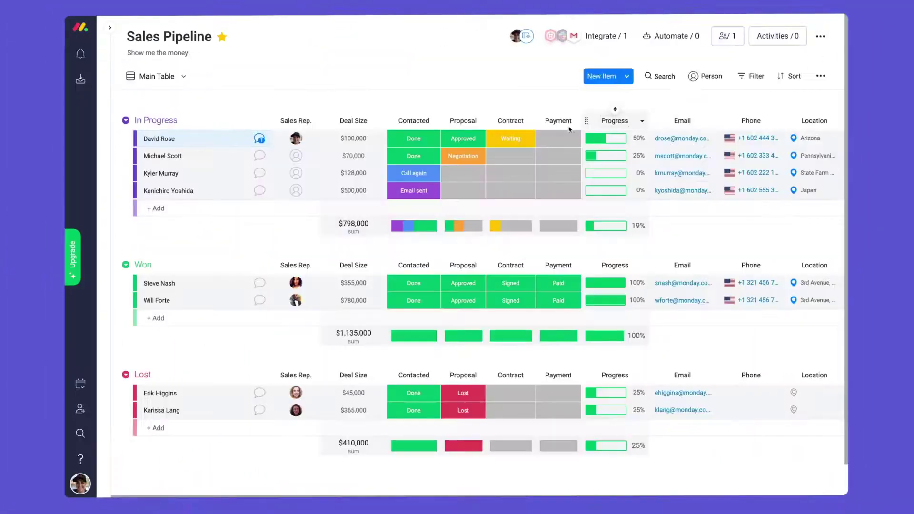
Step: Set the $100,000 deal's Contract to Signed and Payment to Paid
{"action": "left_click", "coordinate": [516, 138]}
{"action": "left_click", "coordinate": [525, 182]}
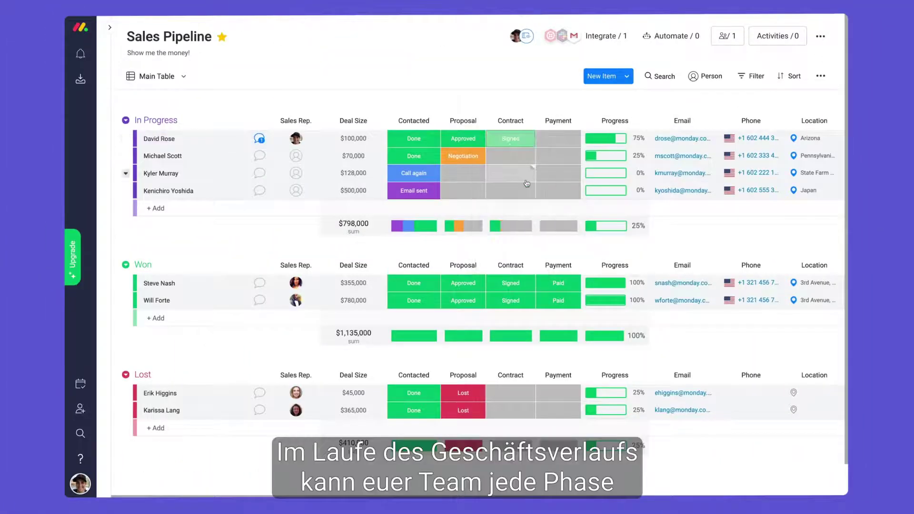
{"action": "left_click", "coordinate": [568, 142]}
{"action": "left_click", "coordinate": [572, 185]}
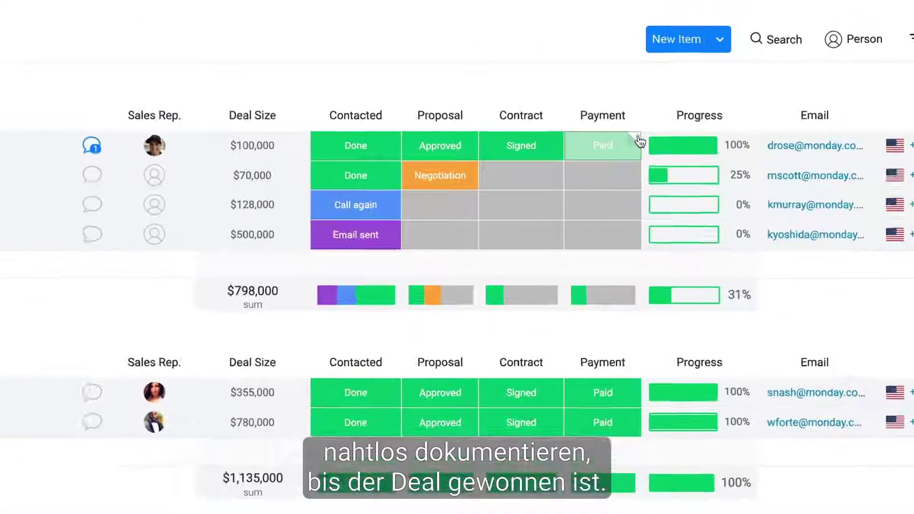
Step: Post the update 'This deal is DONE' on the deal
{"action": "left_click", "coordinate": [578, 132]}
{"action": "type", "text": "This deal is DONE!!"}
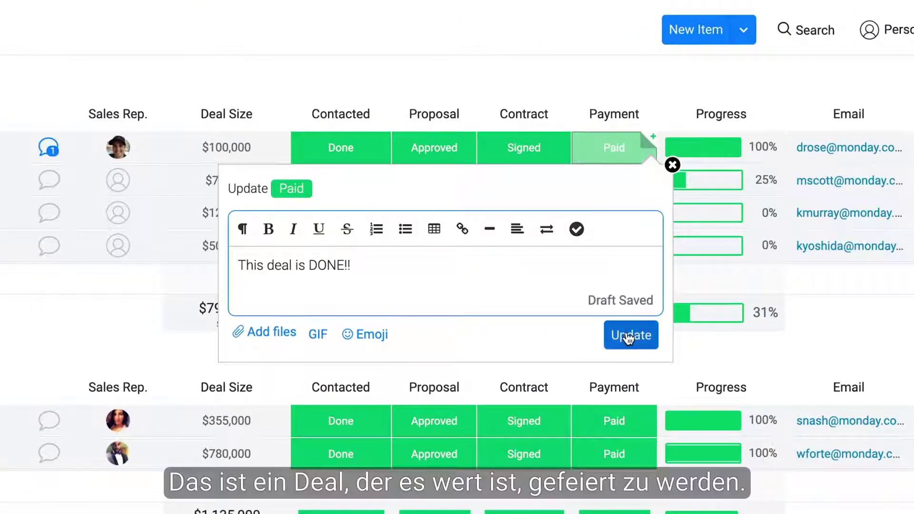
{"action": "left_click", "coordinate": [629, 333]}
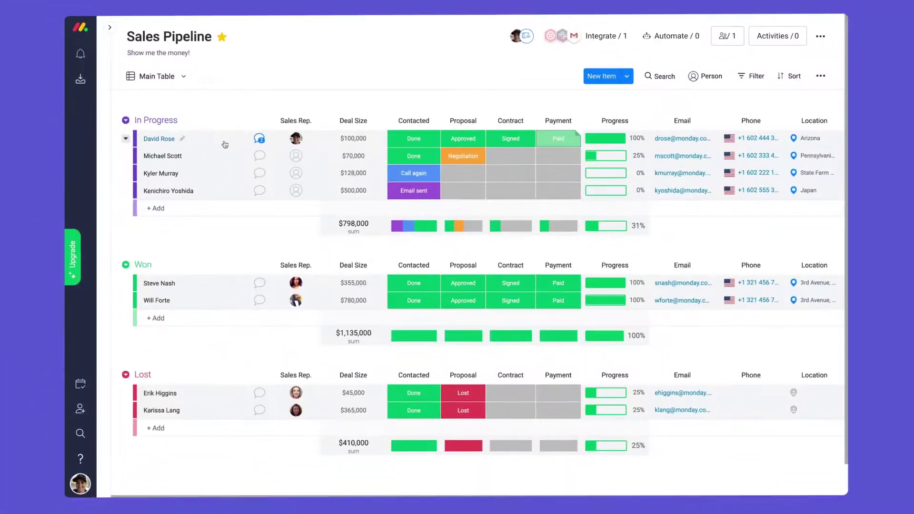
Step: Move the $100,000 deal into Won, and give Send welcome email an owner and Oct 1 date
{"action": "left_click_drag", "start_coordinate": [225, 145], "coordinate": [219, 273]}
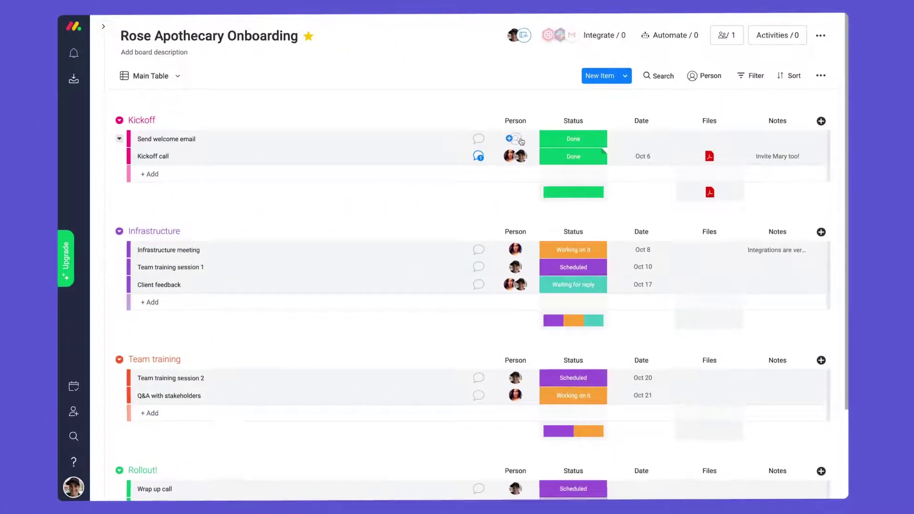
{"action": "left_click", "coordinate": [518, 138]}
{"action": "left_click", "coordinate": [552, 173]}
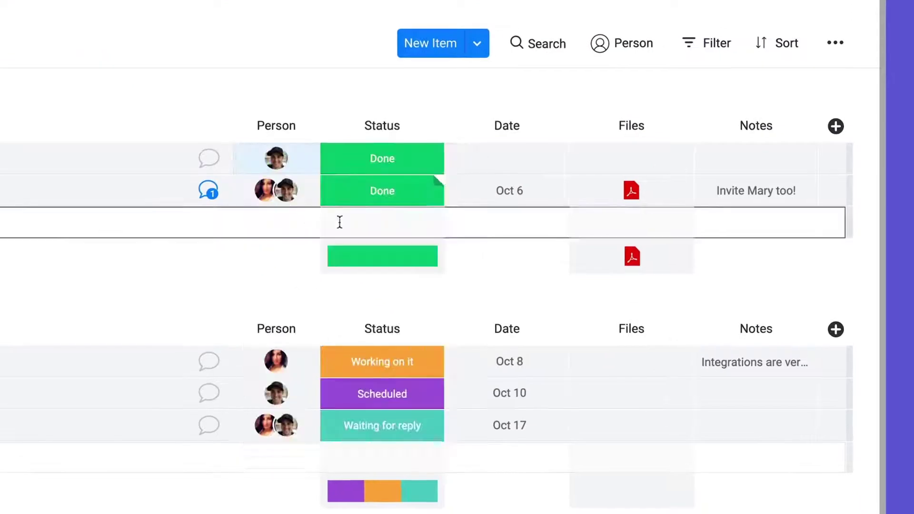
{"action": "left_click", "coordinate": [513, 164]}
{"action": "left_click", "coordinate": [518, 303]}
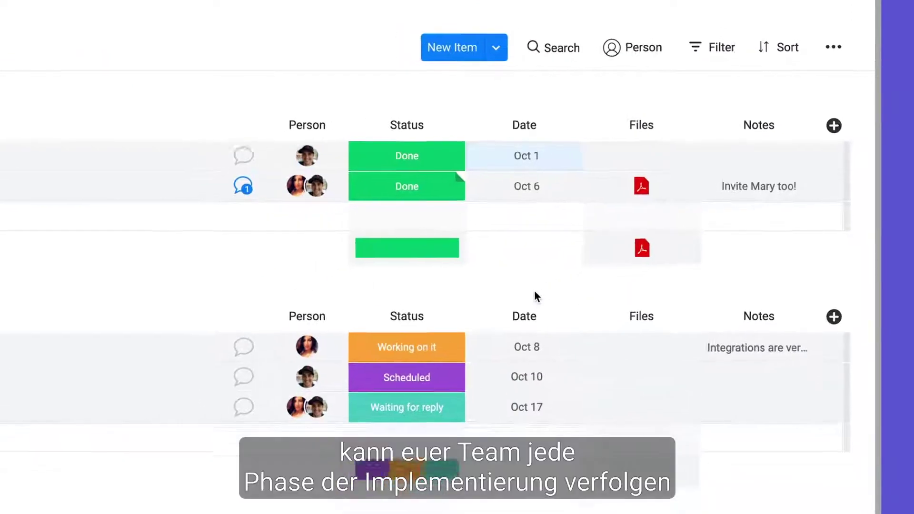
Step: Mark the onboarding item Rollout! as Done and open the board's ⋯ menu
{"action": "scroll", "coordinate": [590, 260], "scroll_direction": "down", "scroll_amount": 5}
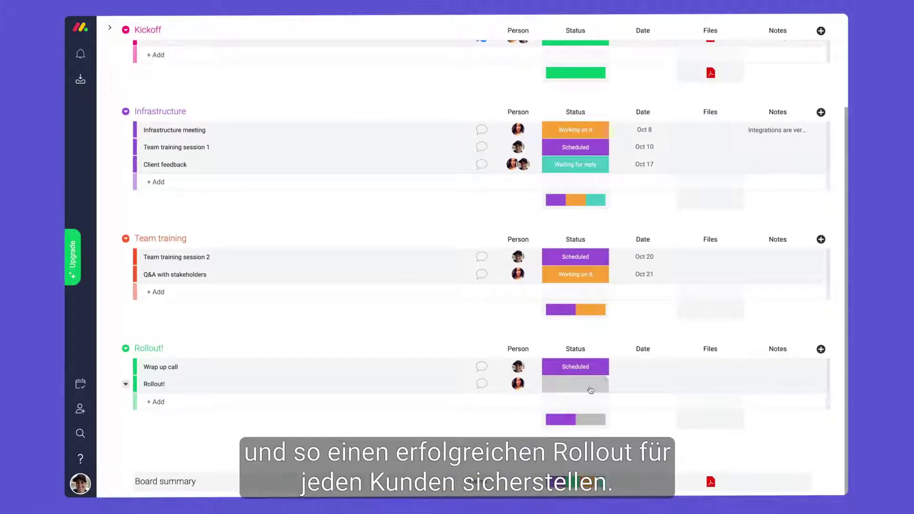
{"action": "left_click", "coordinate": [591, 385]}
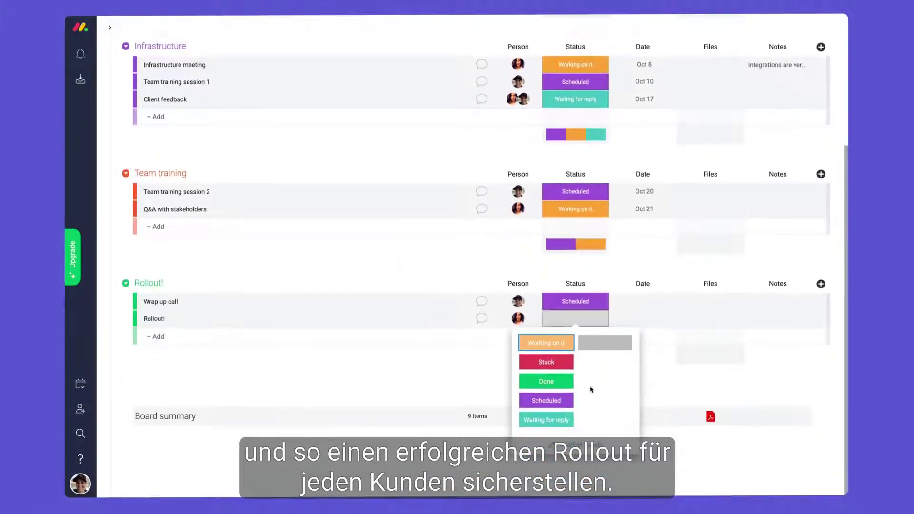
{"action": "left_click", "coordinate": [568, 383]}
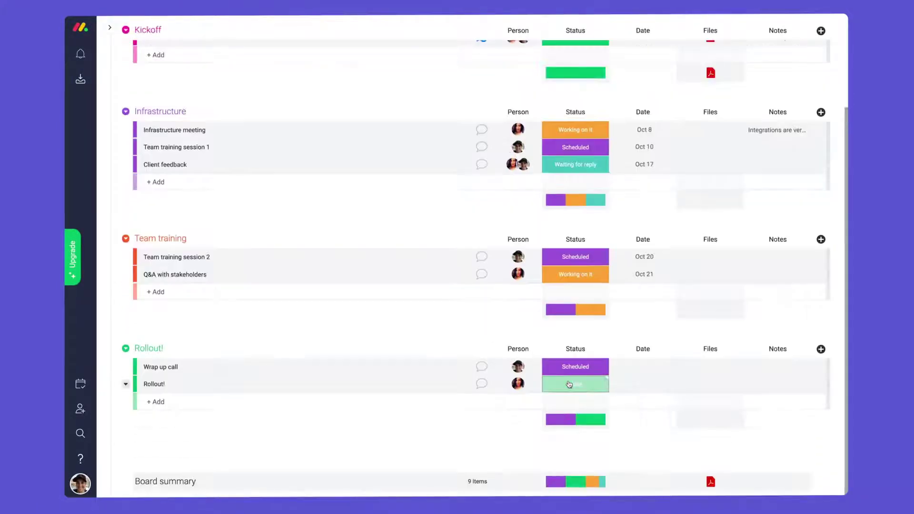
{"action": "scroll", "coordinate": [569, 384], "scroll_direction": "up", "scroll_amount": 5}
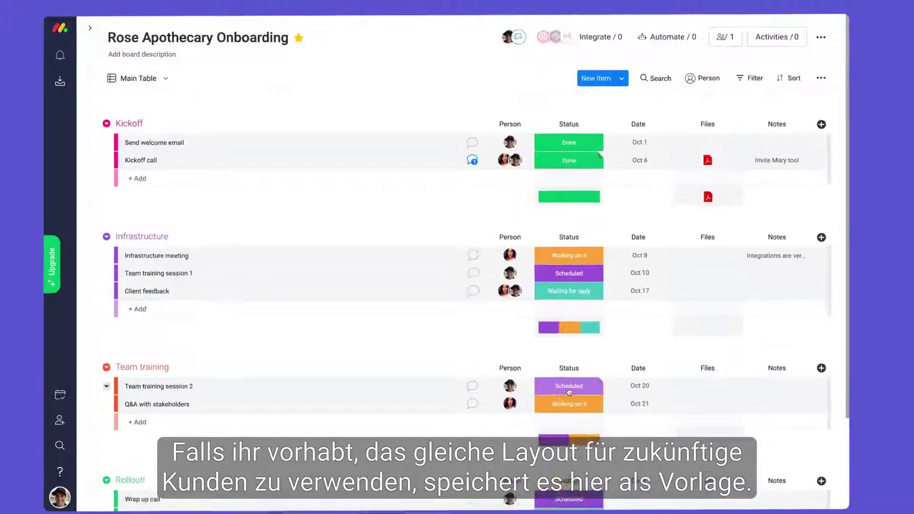
{"action": "left_click", "coordinate": [828, 33]}
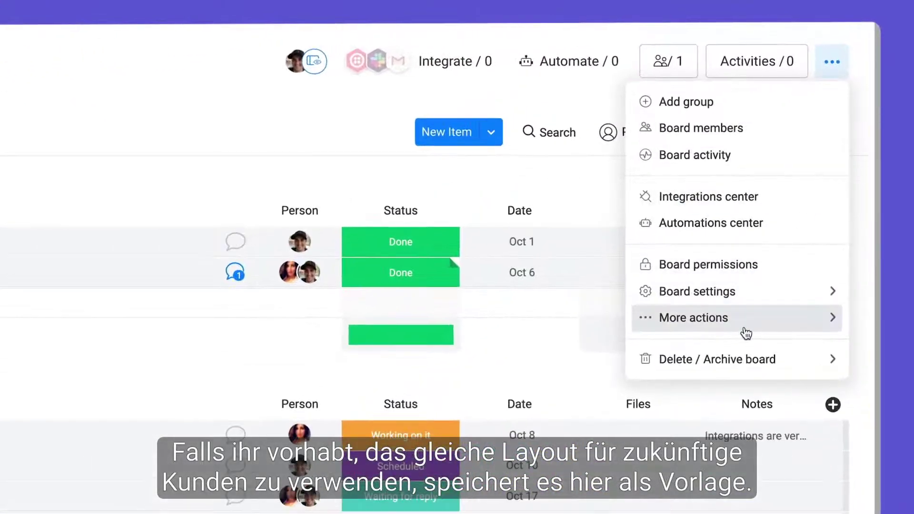
{"action": "mouse_move", "coordinate": [695, 305]}
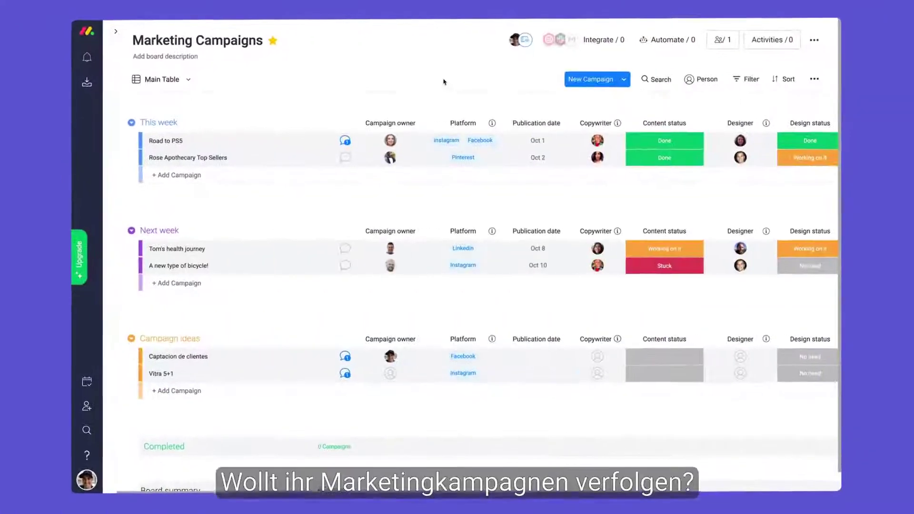
Step: Set Road to PS5's feedback to Approved!, post 'are good to publish!', and set campaign Live
{"action": "scroll", "coordinate": [208, 121], "scroll_direction": "right", "scroll_amount": 6}
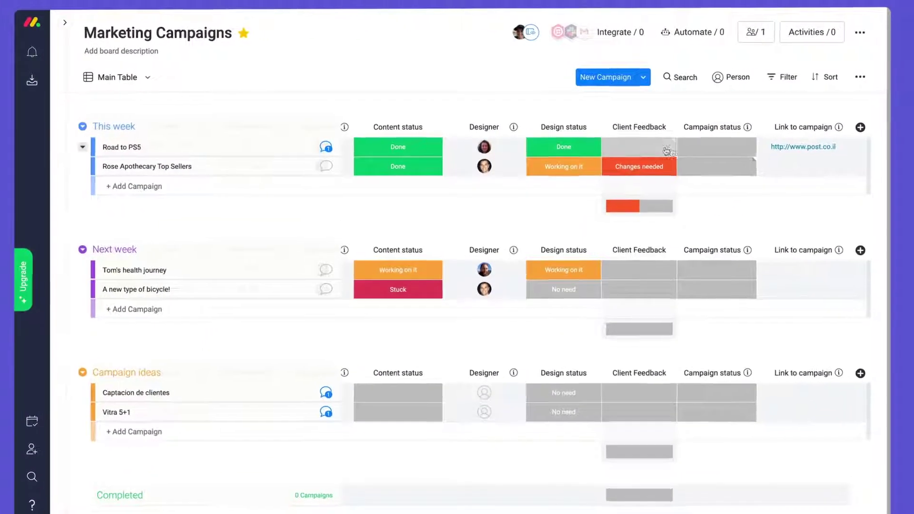
{"action": "left_click", "coordinate": [667, 151]}
{"action": "left_click", "coordinate": [628, 175]}
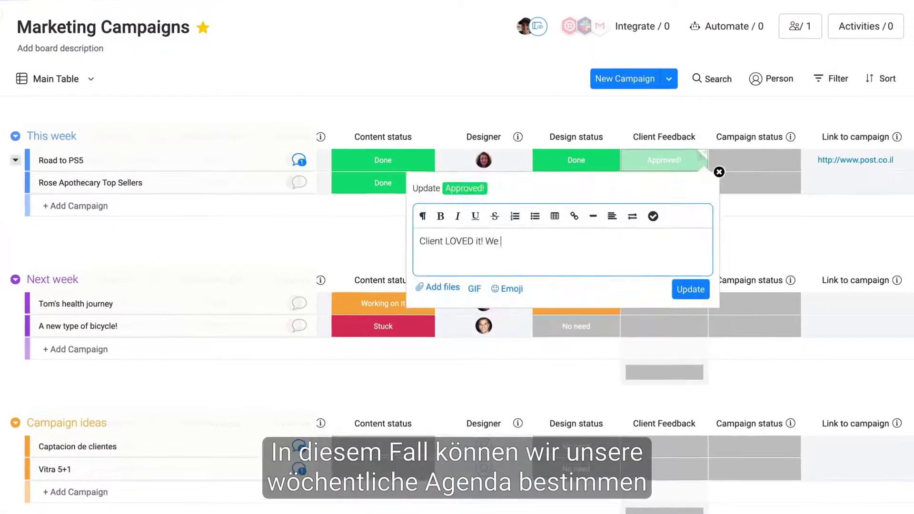
{"action": "type", "text": "are good to publish!"}
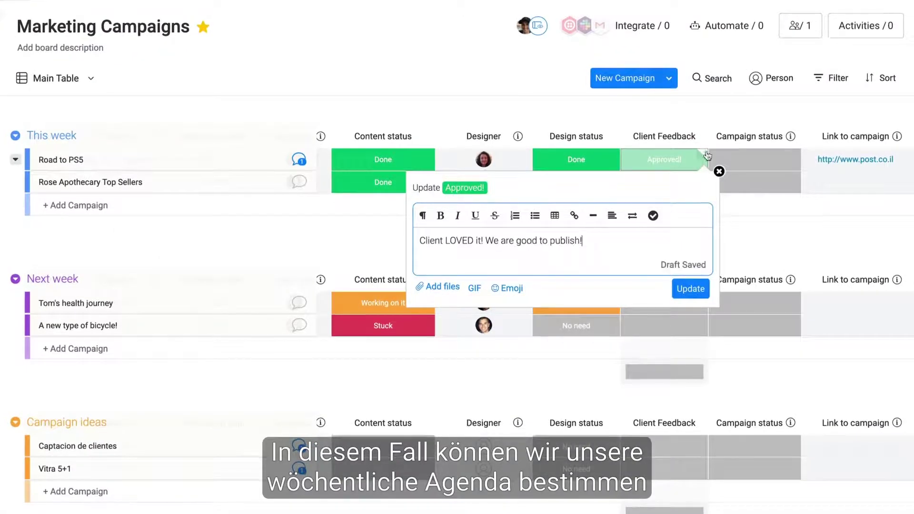
{"action": "left_click", "coordinate": [691, 289]}
{"action": "left_click", "coordinate": [771, 163]}
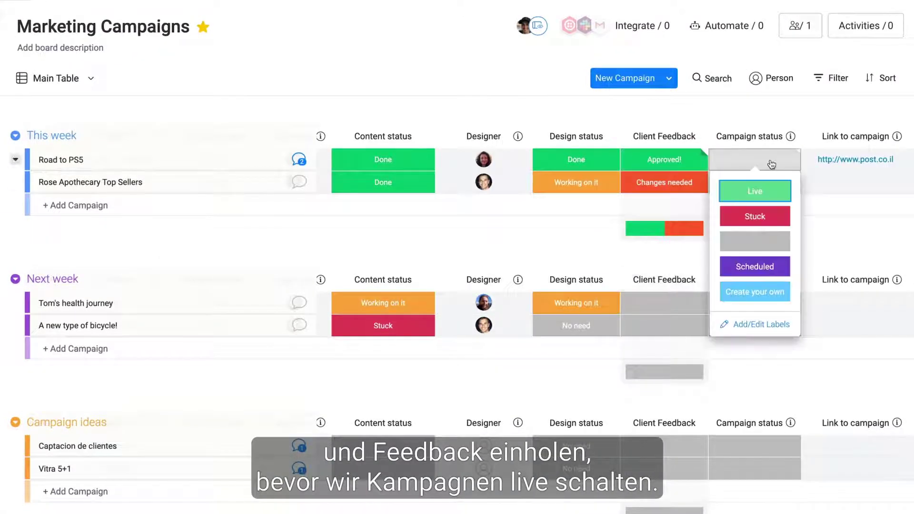
{"action": "left_click", "coordinate": [764, 191]}
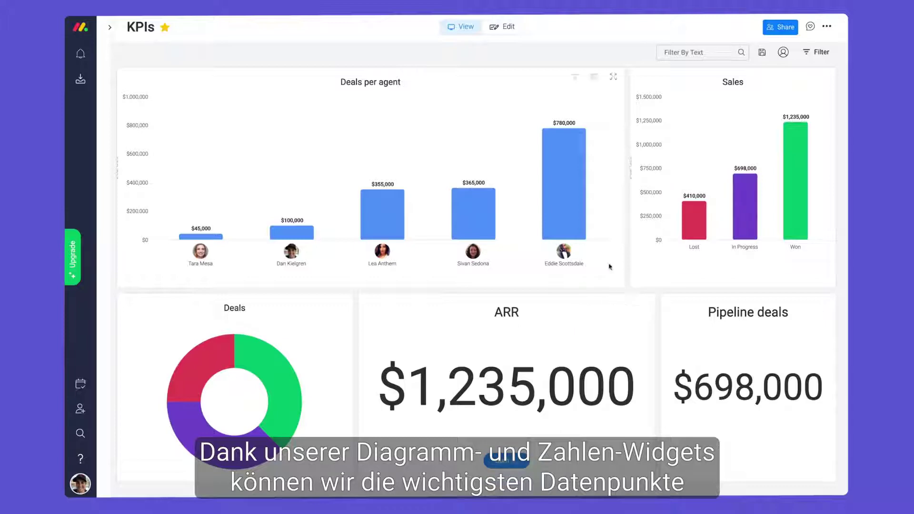
Step: Check an agent's deal size on the KPIs dashboard's Deals per agent chart
{"action": "mouse_move", "coordinate": [552, 204]}
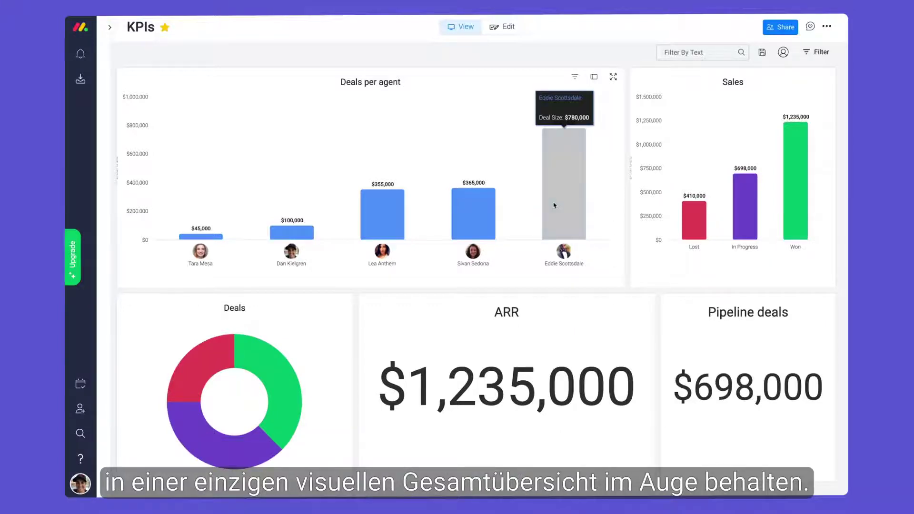